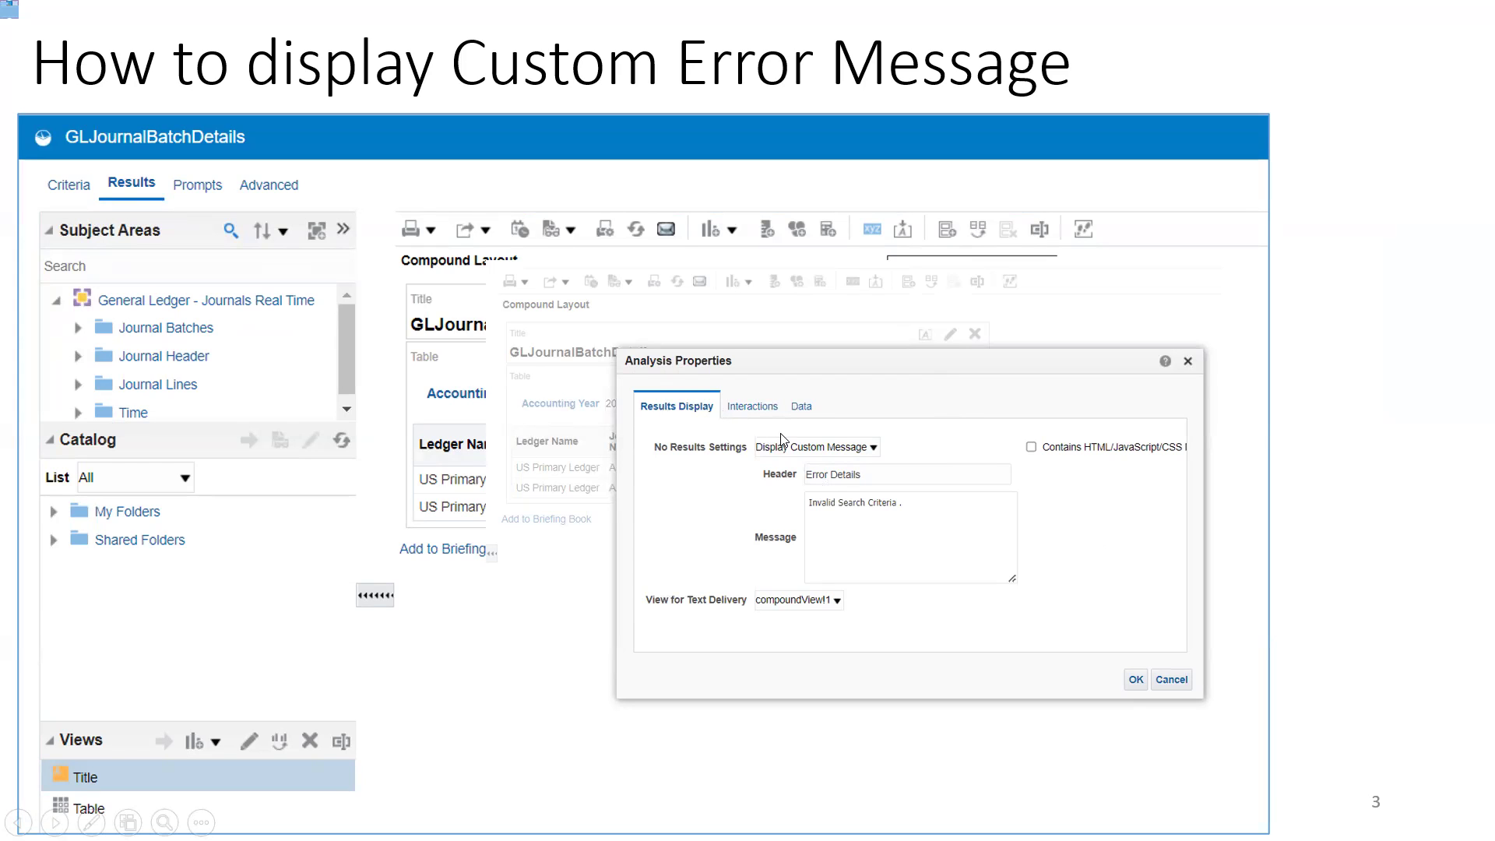
- Advance the PowerPoint slideshow to slide 4, then switch to the Chrome window
{"action": "left_click", "coordinate": [915, 449]}
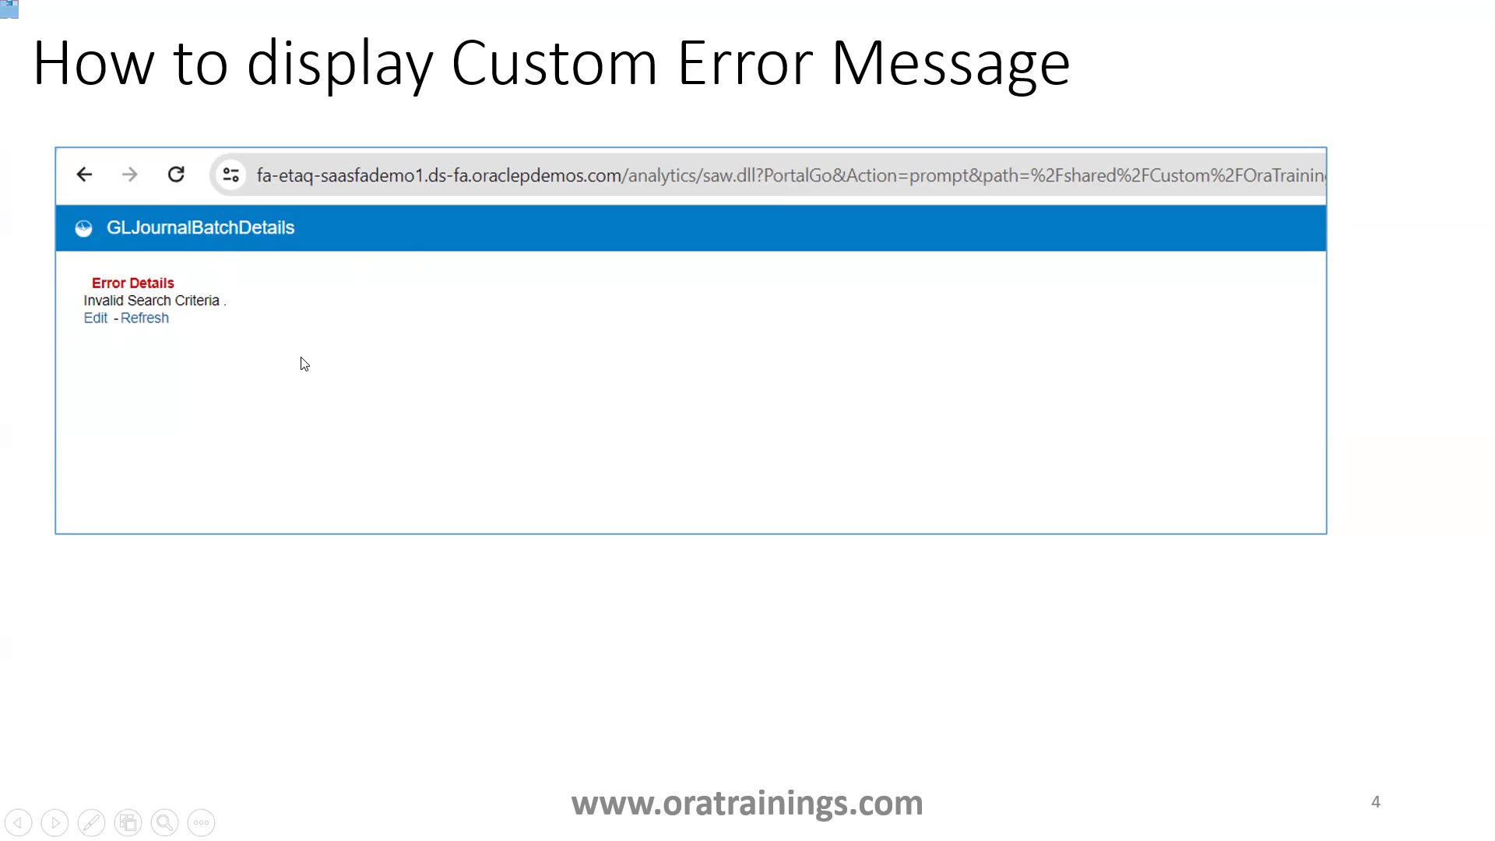
{"action": "key", "text": "alt+Tab"}
{"action": "key", "text": "alt+Tab"}
{"action": "key", "text": "alt+Tab"}
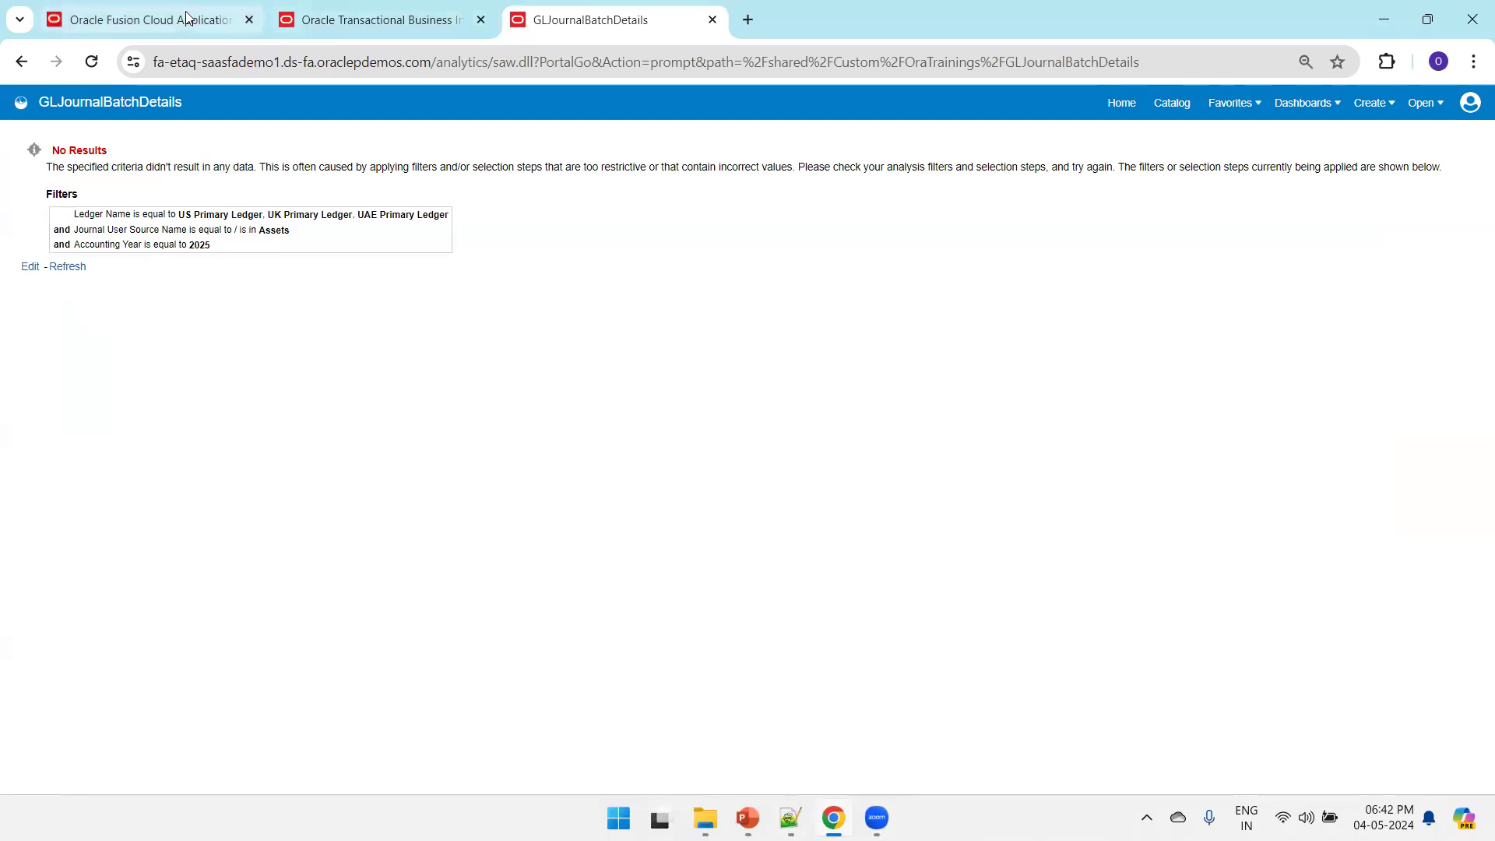
- Save the GLJournalBatchDetails analysis in the editor and return to the report tab
{"action": "left_click", "coordinate": [333, 33]}
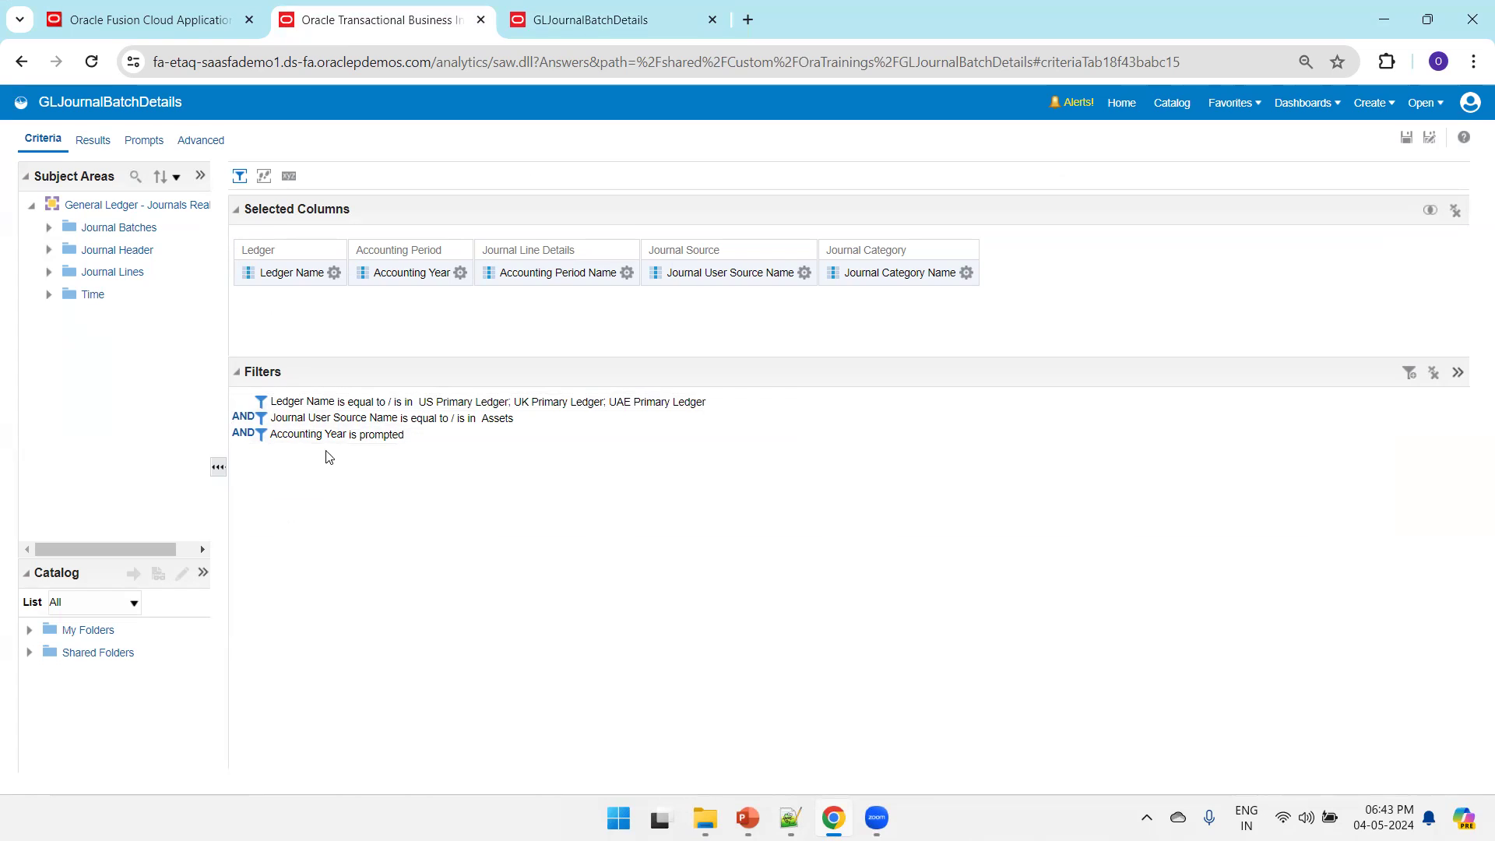
{"action": "left_click", "coordinate": [1406, 138]}
{"action": "key", "text": "ctrl+Tab"}
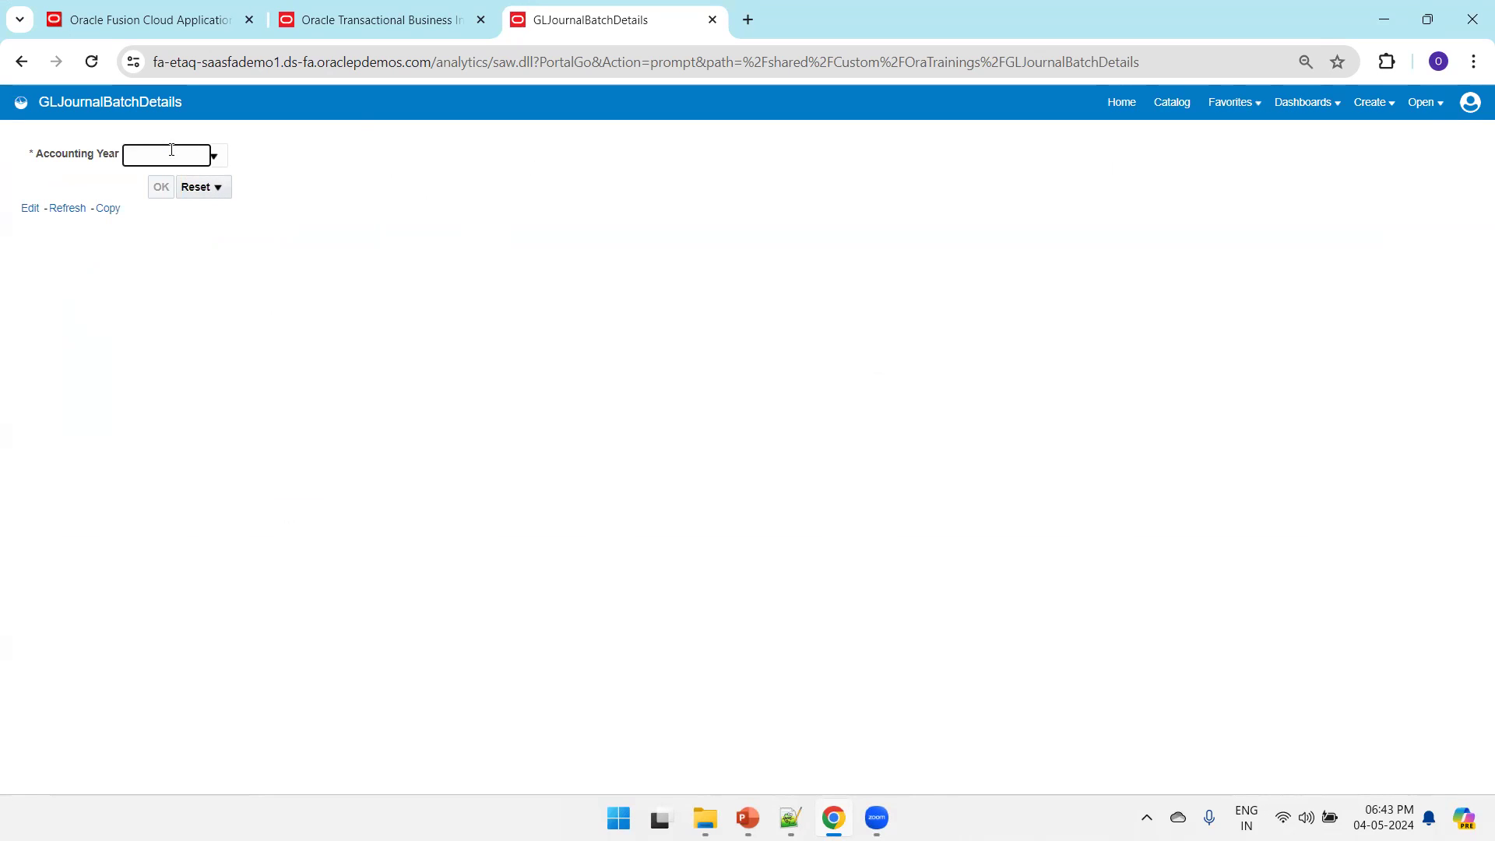
- Reload the report and run it with Accounting Year 2025, returning the default No Results message
{"action": "type", "text": "2023"}
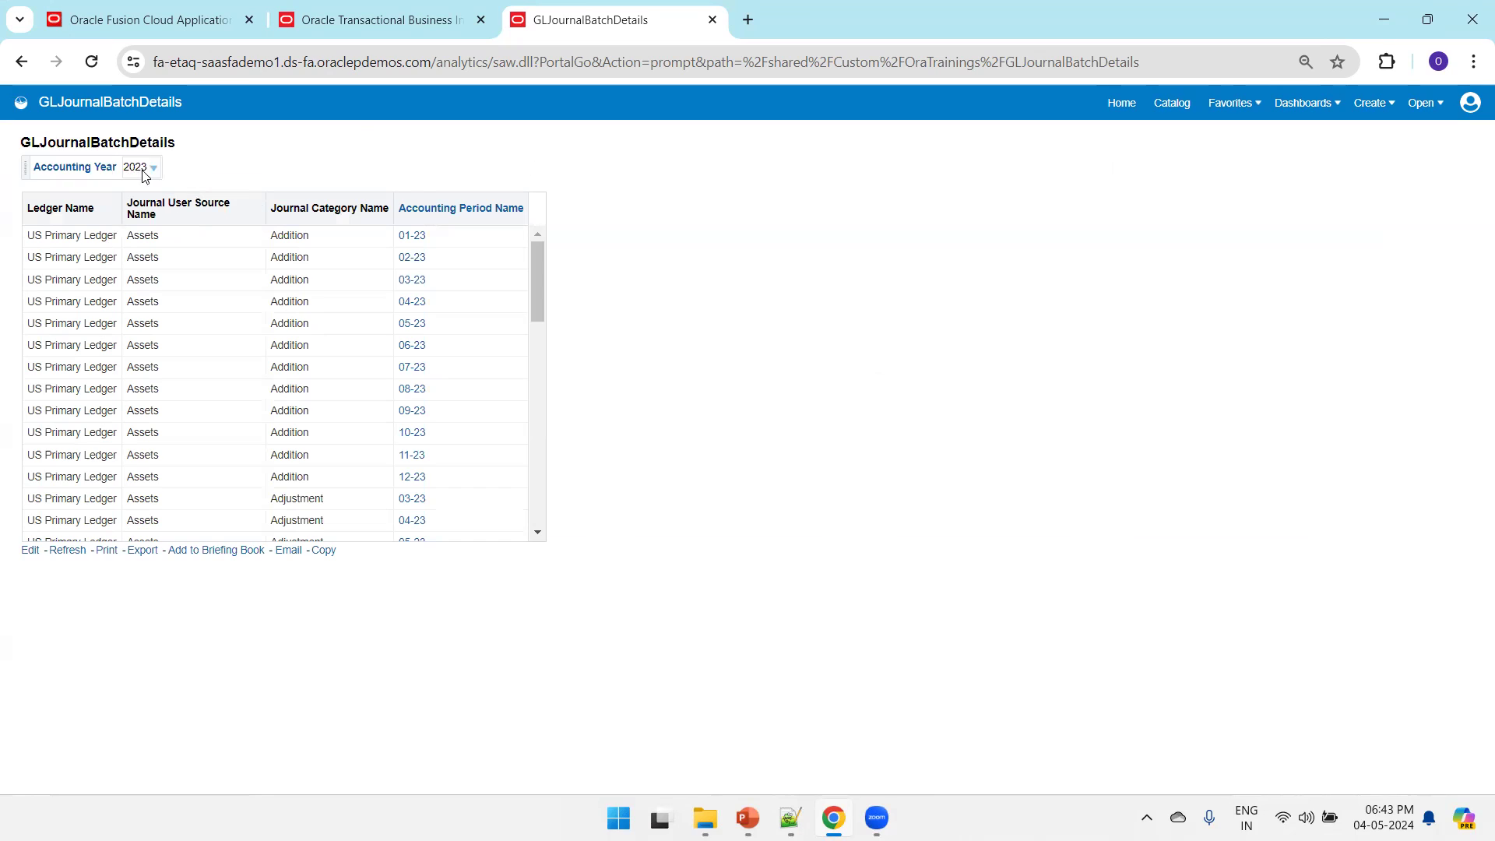
{"action": "key", "text": "F5"}
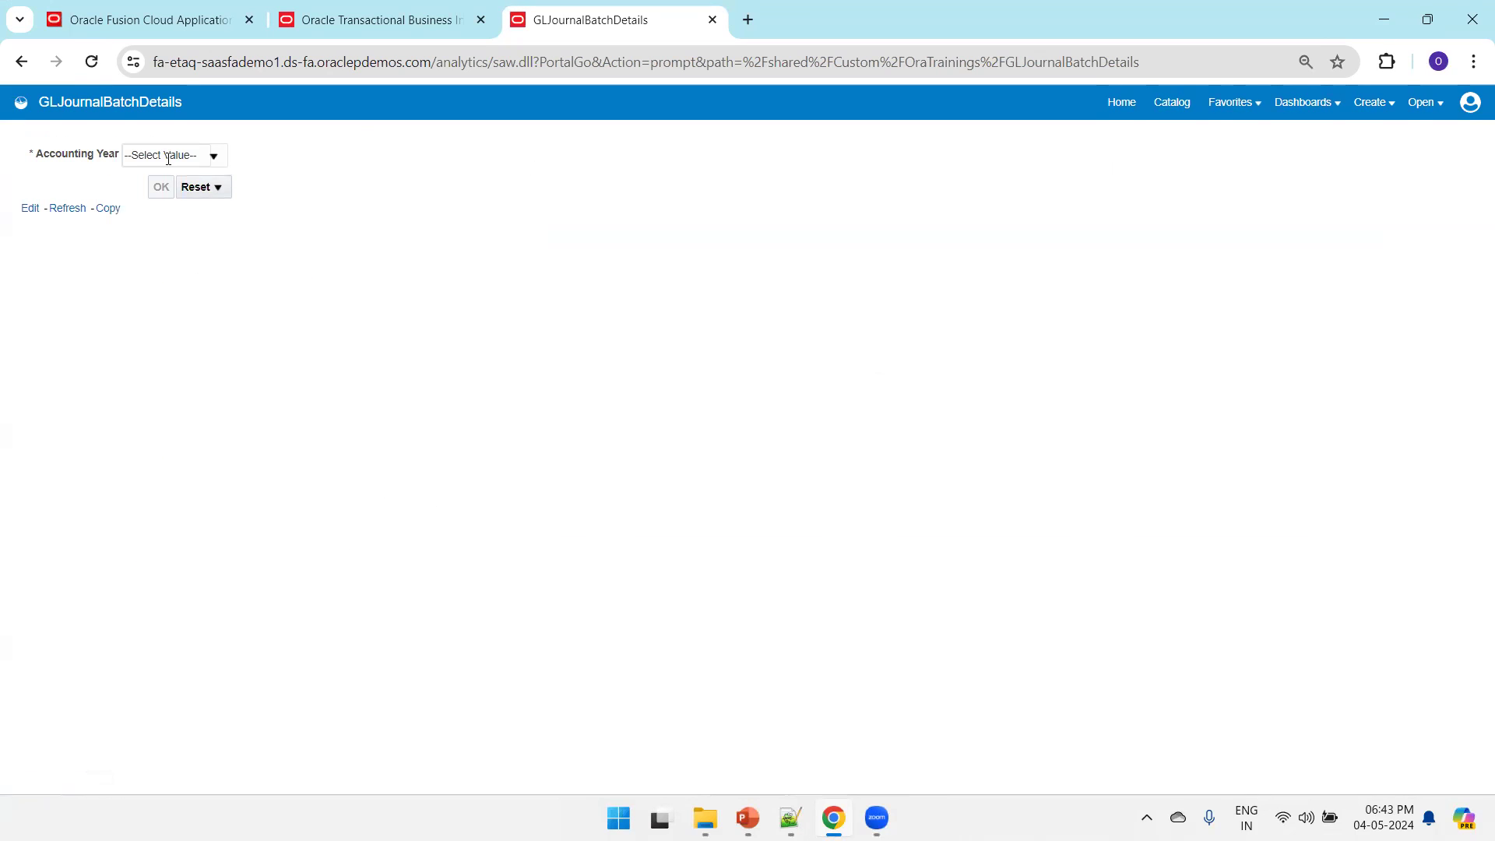
{"action": "left_click", "coordinate": [168, 158]}
{"action": "type", "text": "2025"}
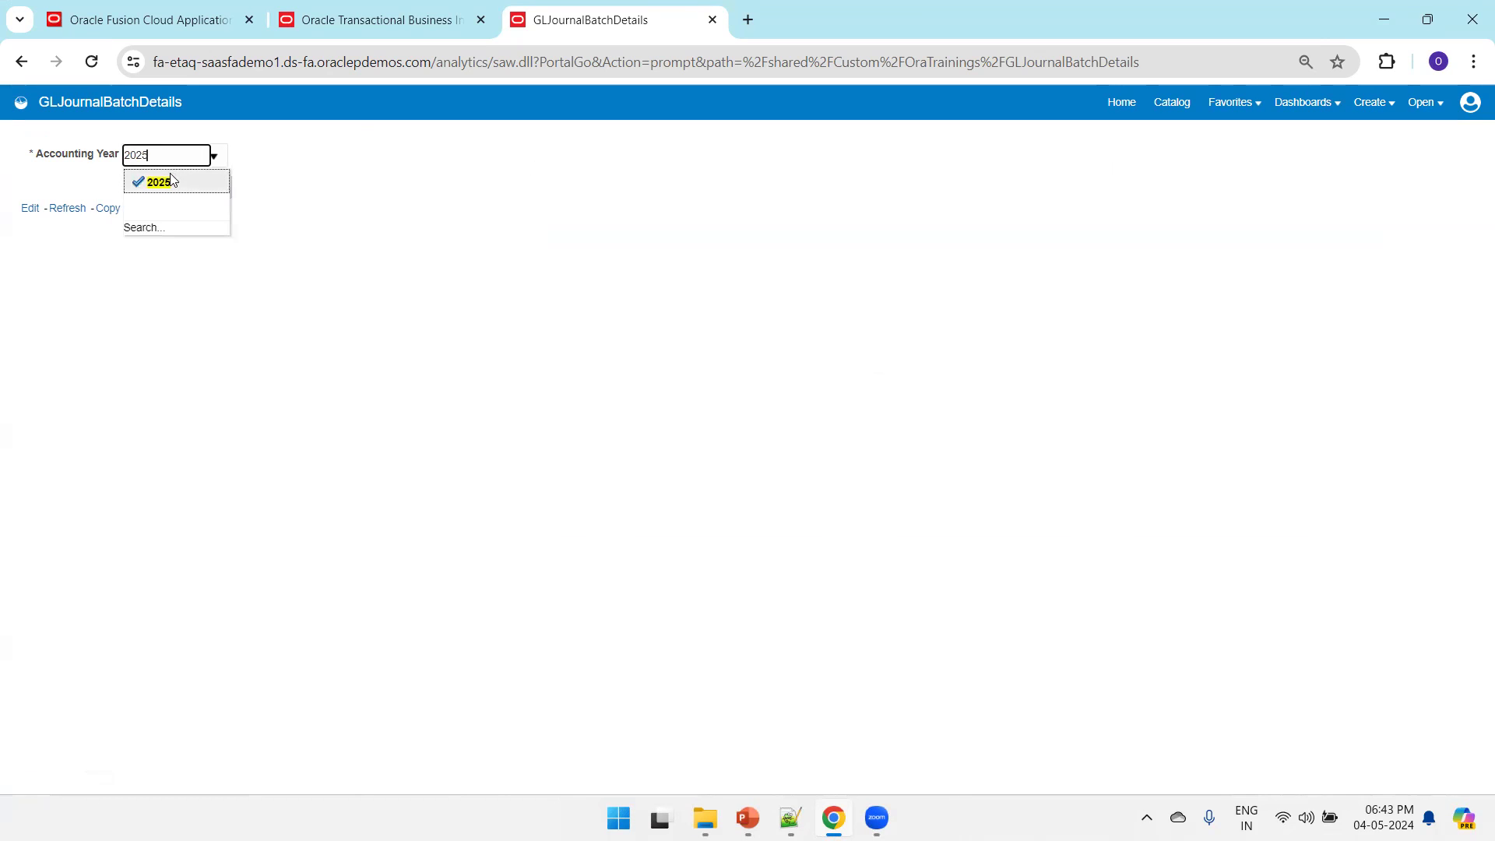
{"action": "left_click", "coordinate": [156, 182]}
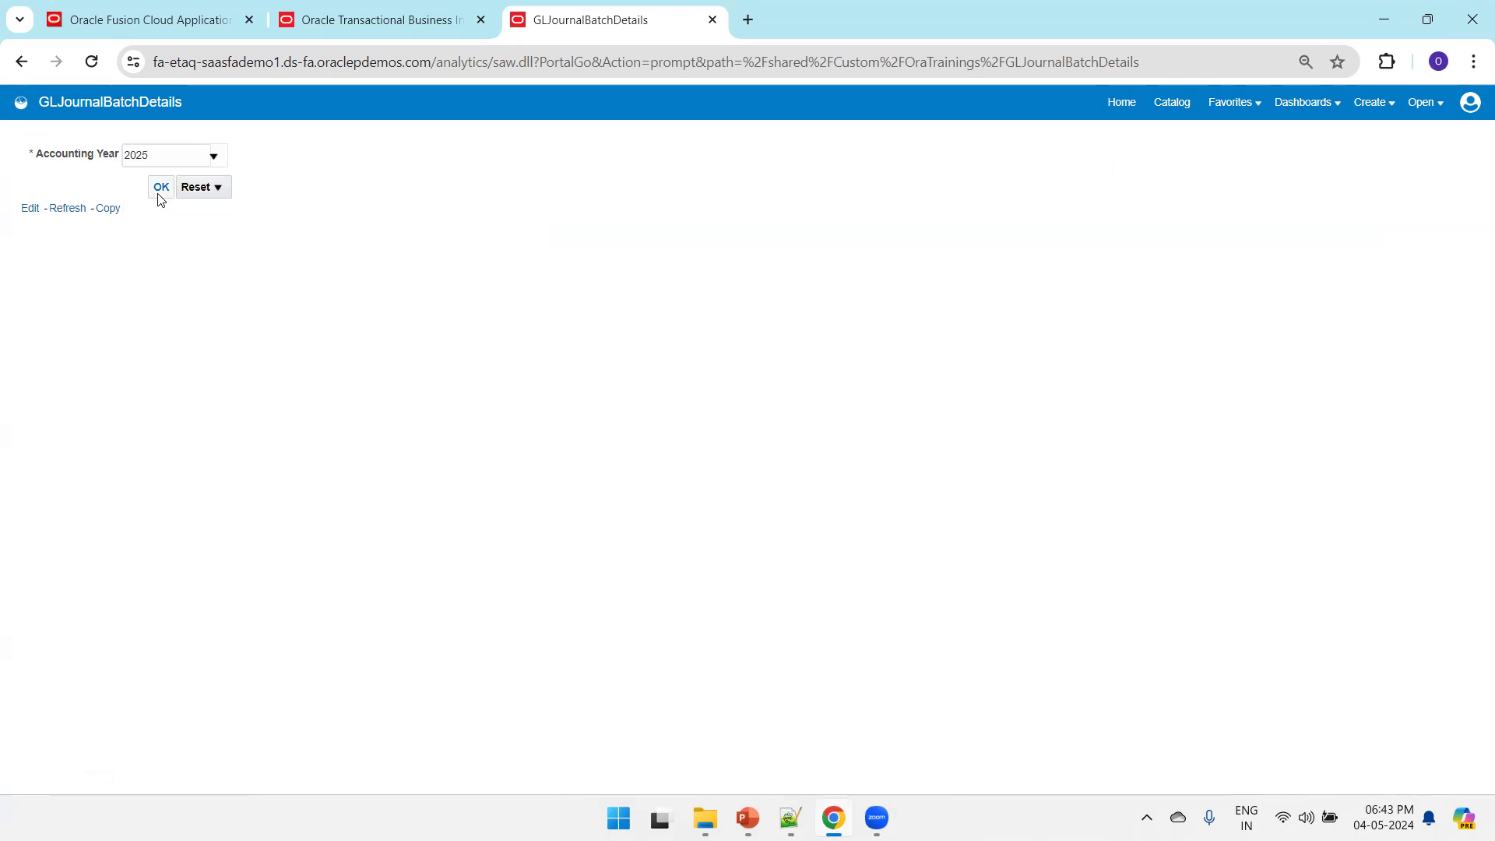
{"action": "left_click", "coordinate": [161, 193]}
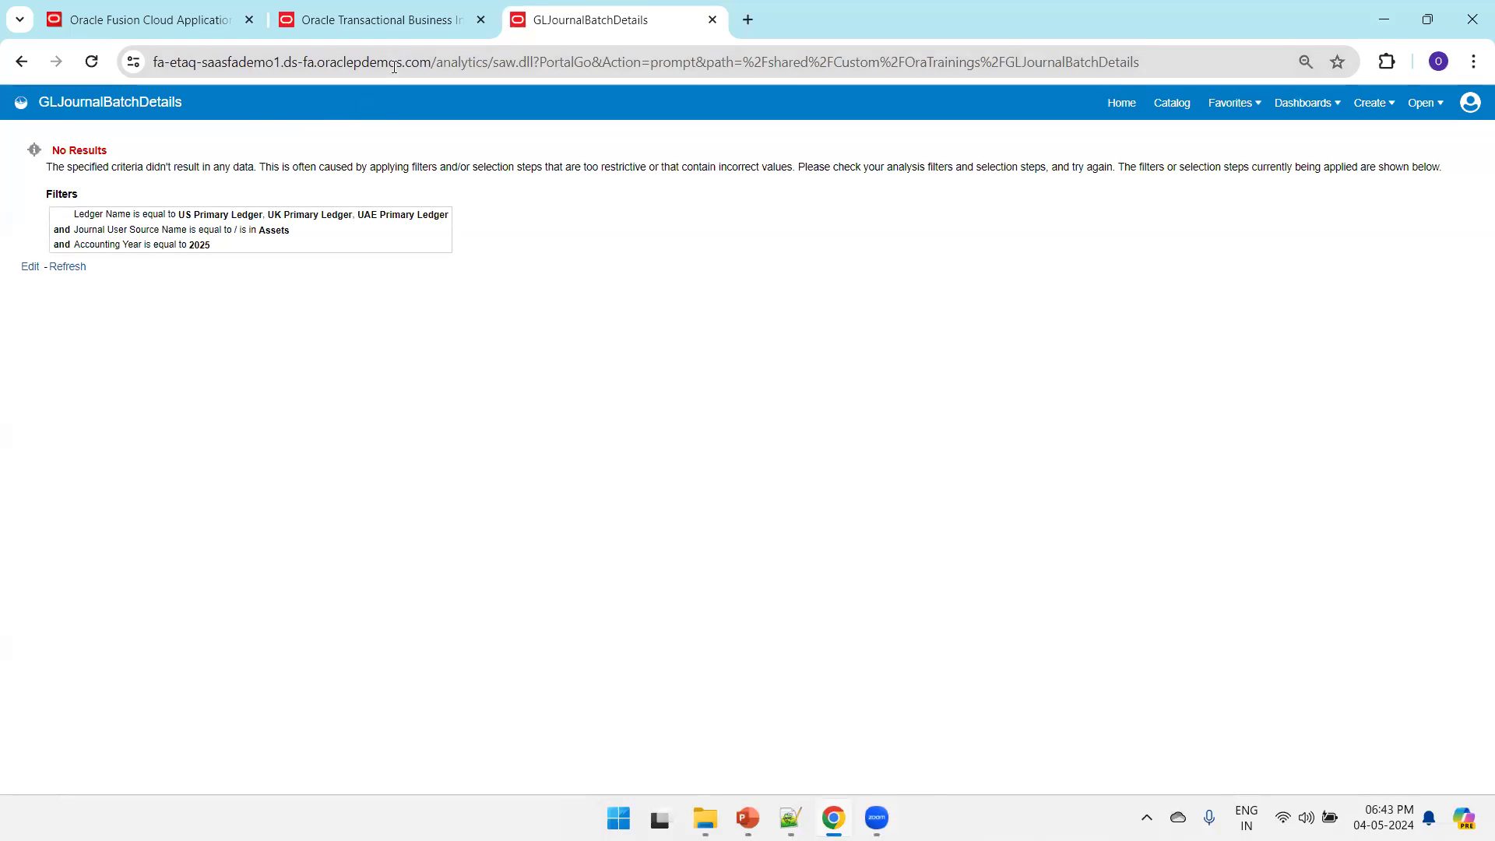
- In Analysis Properties, display a custom no-results message: header 'Error Details', text 'No Results Found - Please Recheck The Search Criteria'
{"action": "left_click", "coordinate": [365, 26]}
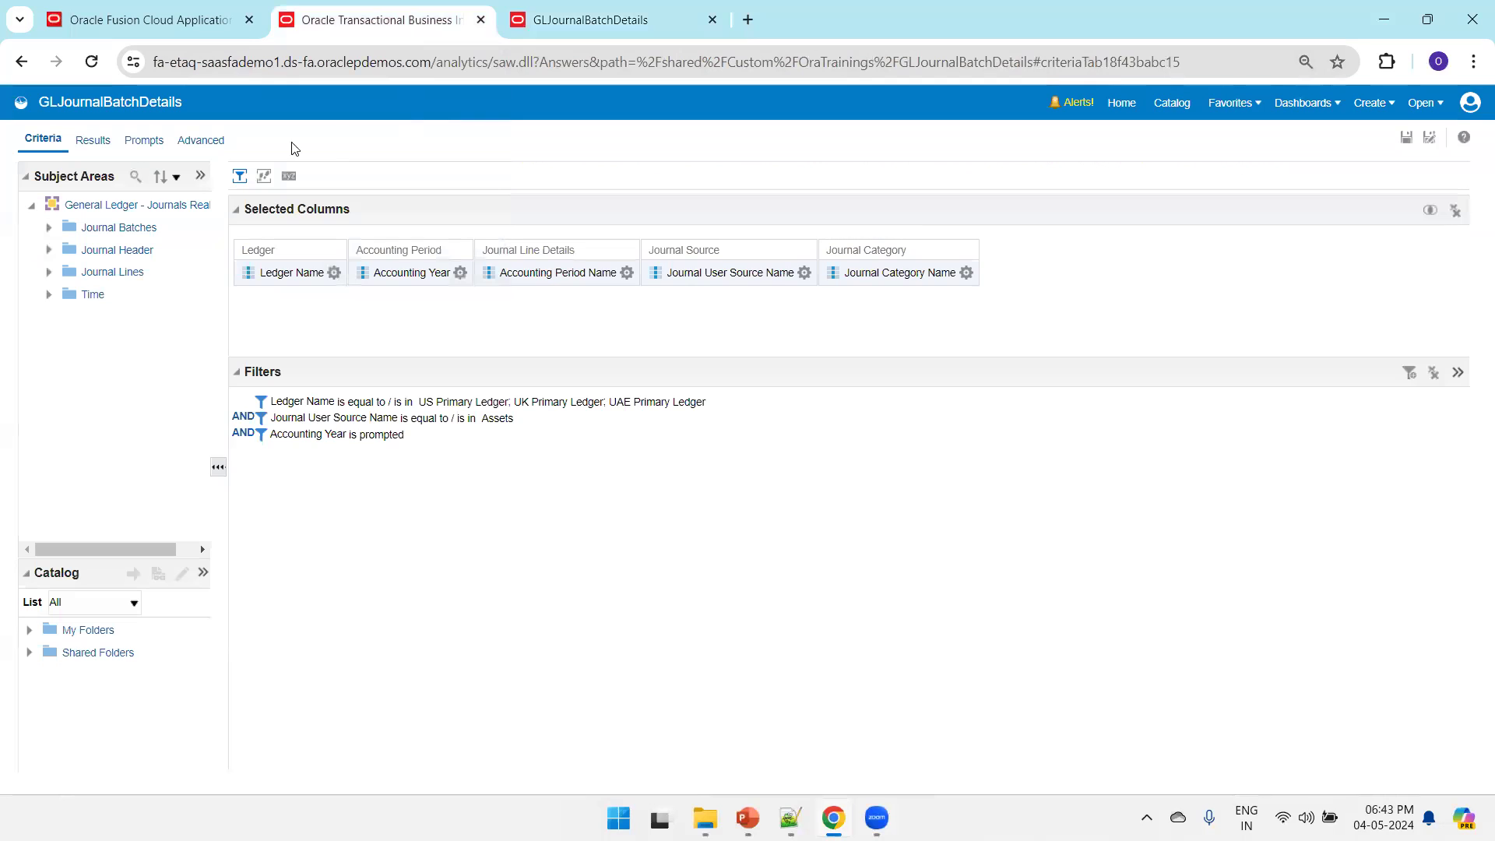
{"action": "left_click", "coordinate": [92, 141]}
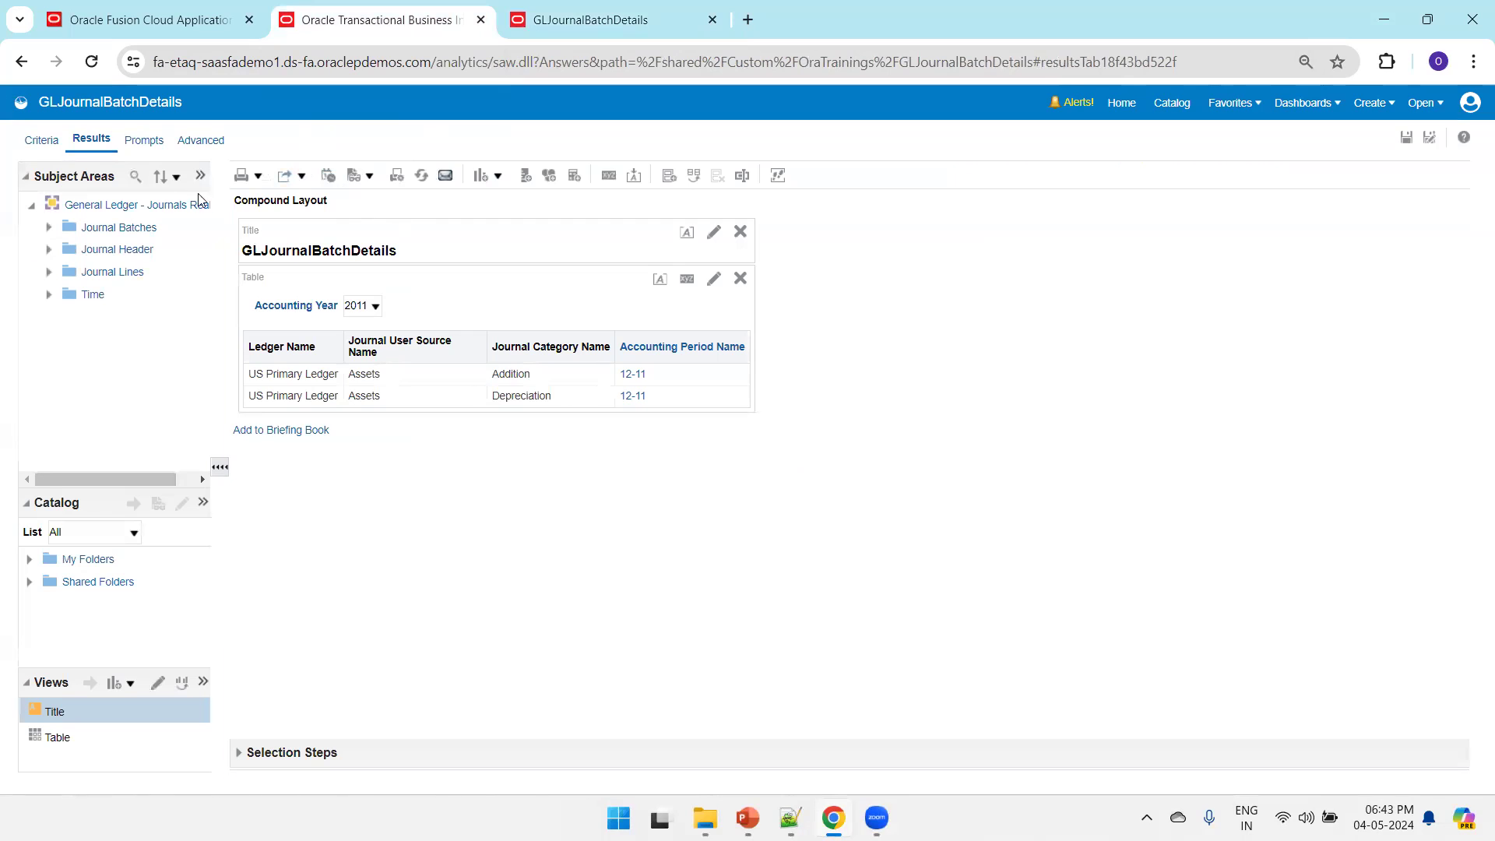
{"action": "left_click", "coordinate": [610, 177]}
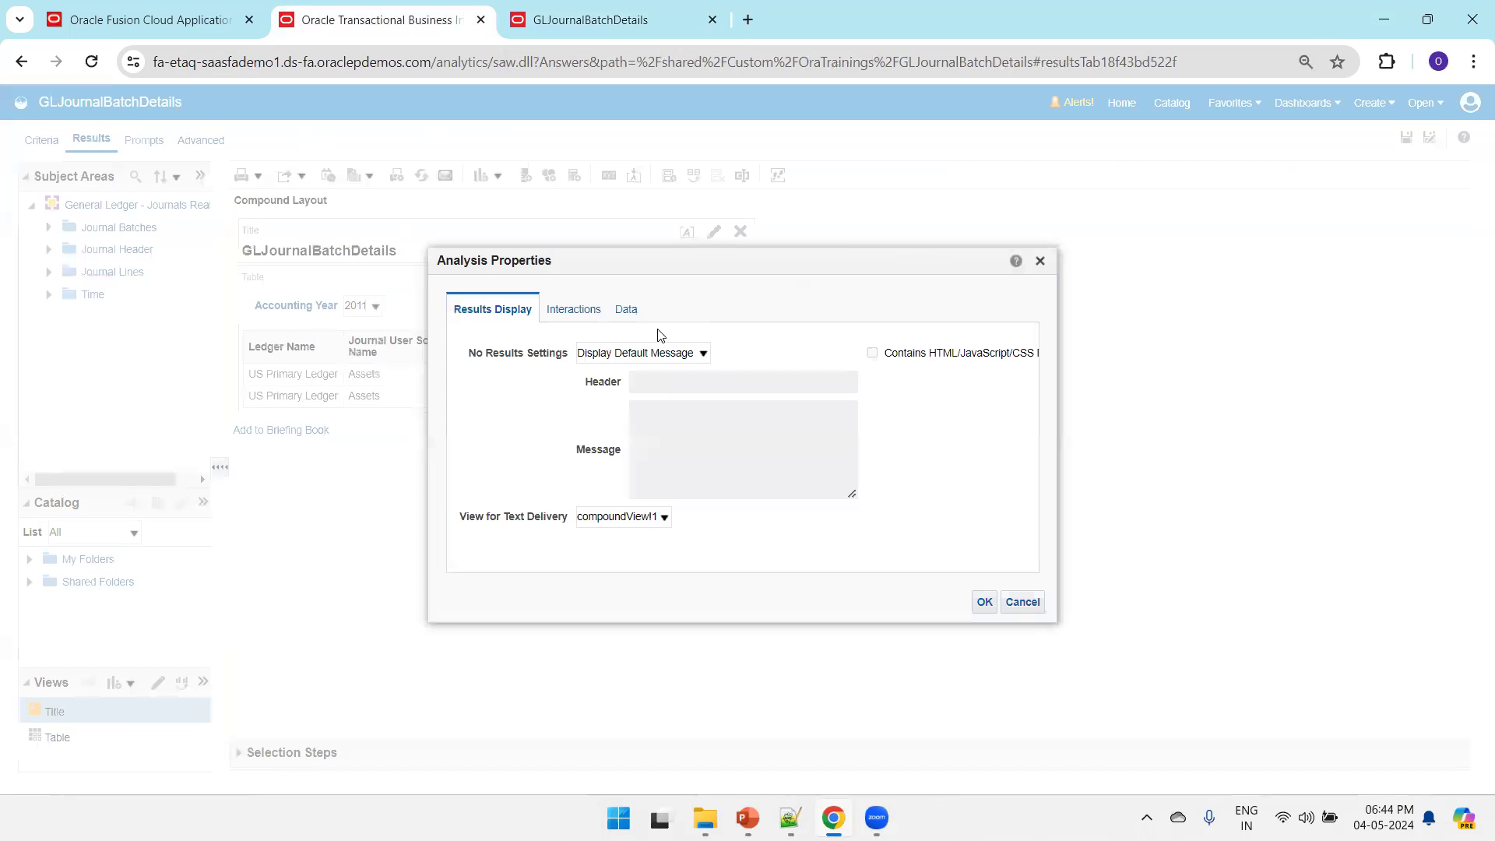
{"action": "left_click", "coordinate": [636, 354]}
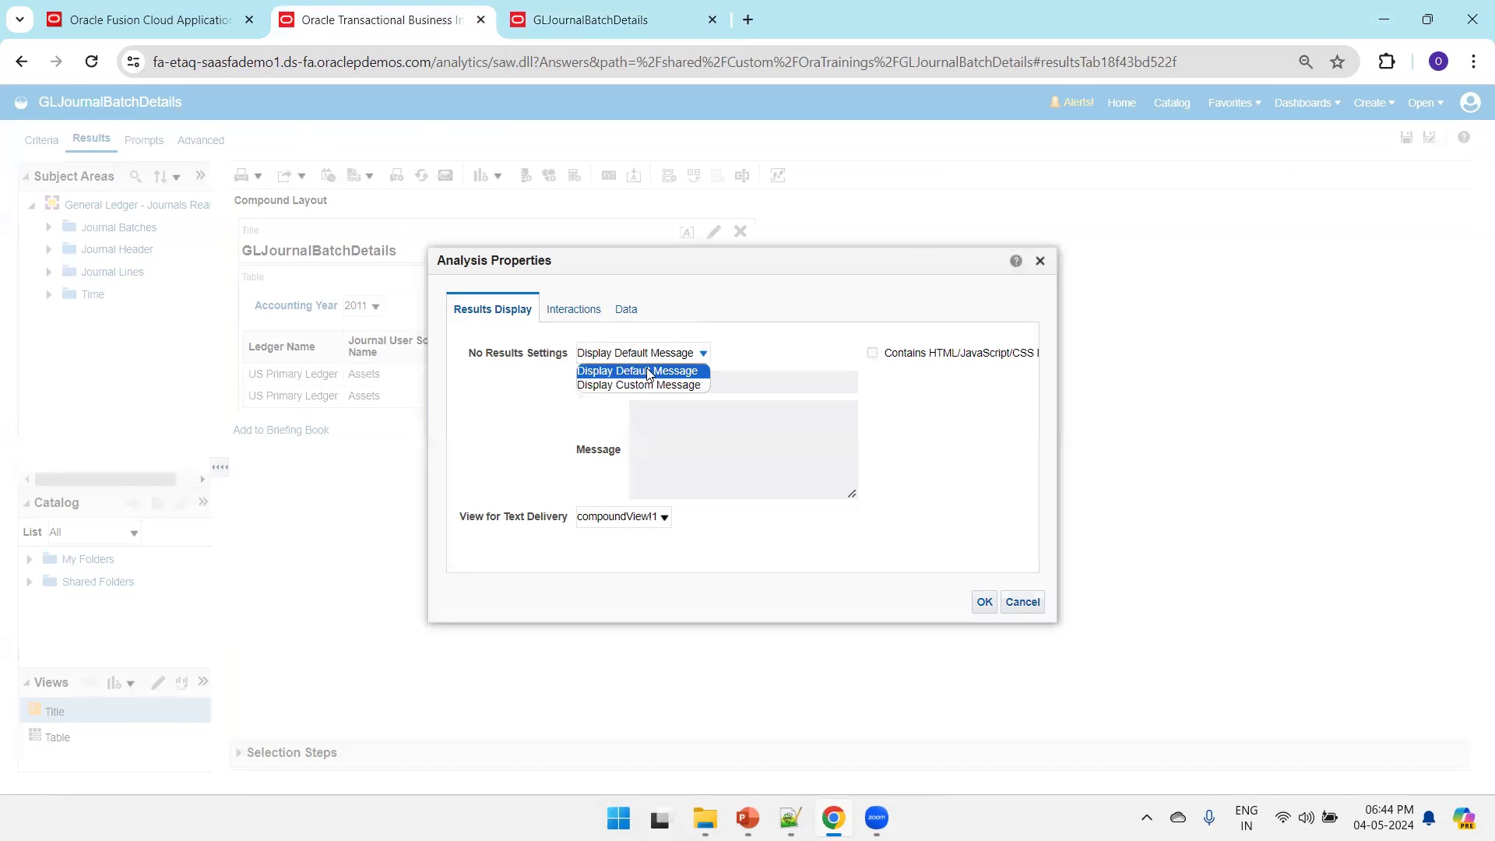
{"action": "left_click", "coordinate": [666, 386]}
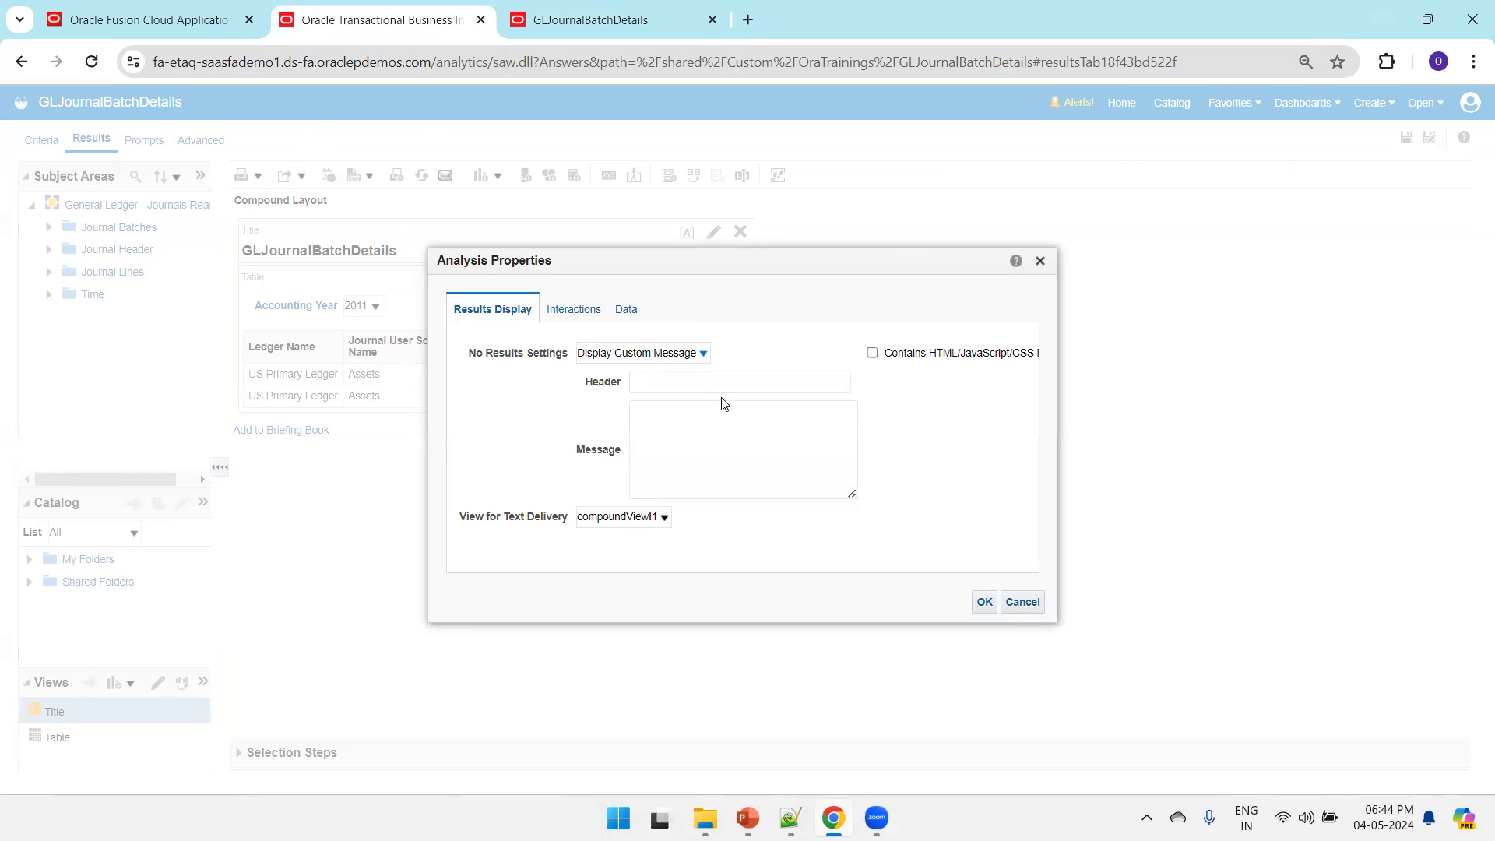
{"action": "left_click", "coordinate": [738, 390]}
{"action": "type", "text": "Error Details"}
{"action": "type", "text": "No"}
{"action": "type", "text": " Results Found - Plesa"}
{"action": "type", "text": "echeck The "}
{"action": "type", "text": "Search "}
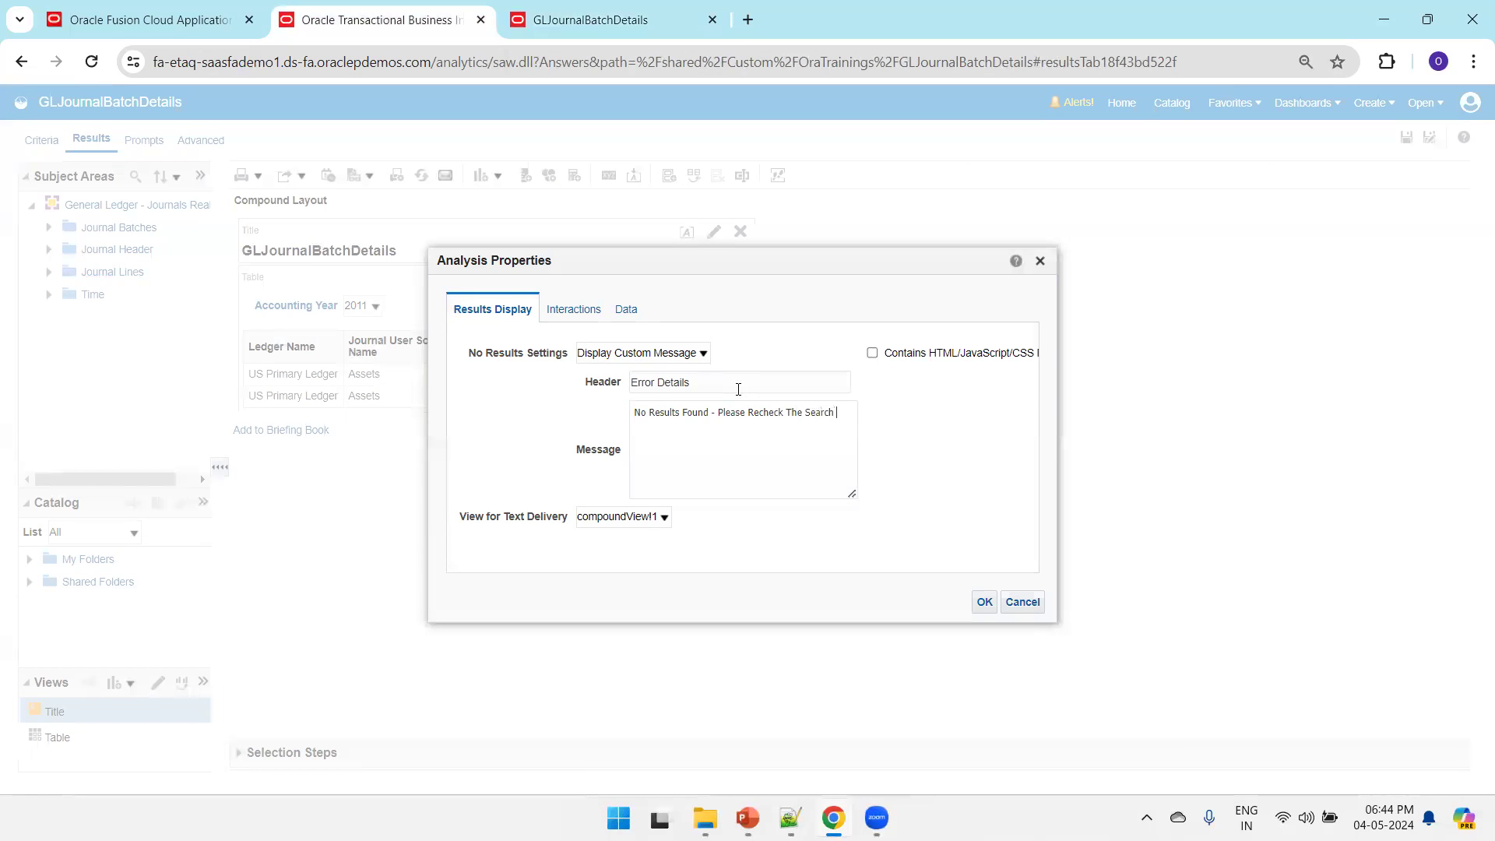
{"action": "type", "text": "Criteria"}
{"action": "left_click", "coordinate": [984, 601]}
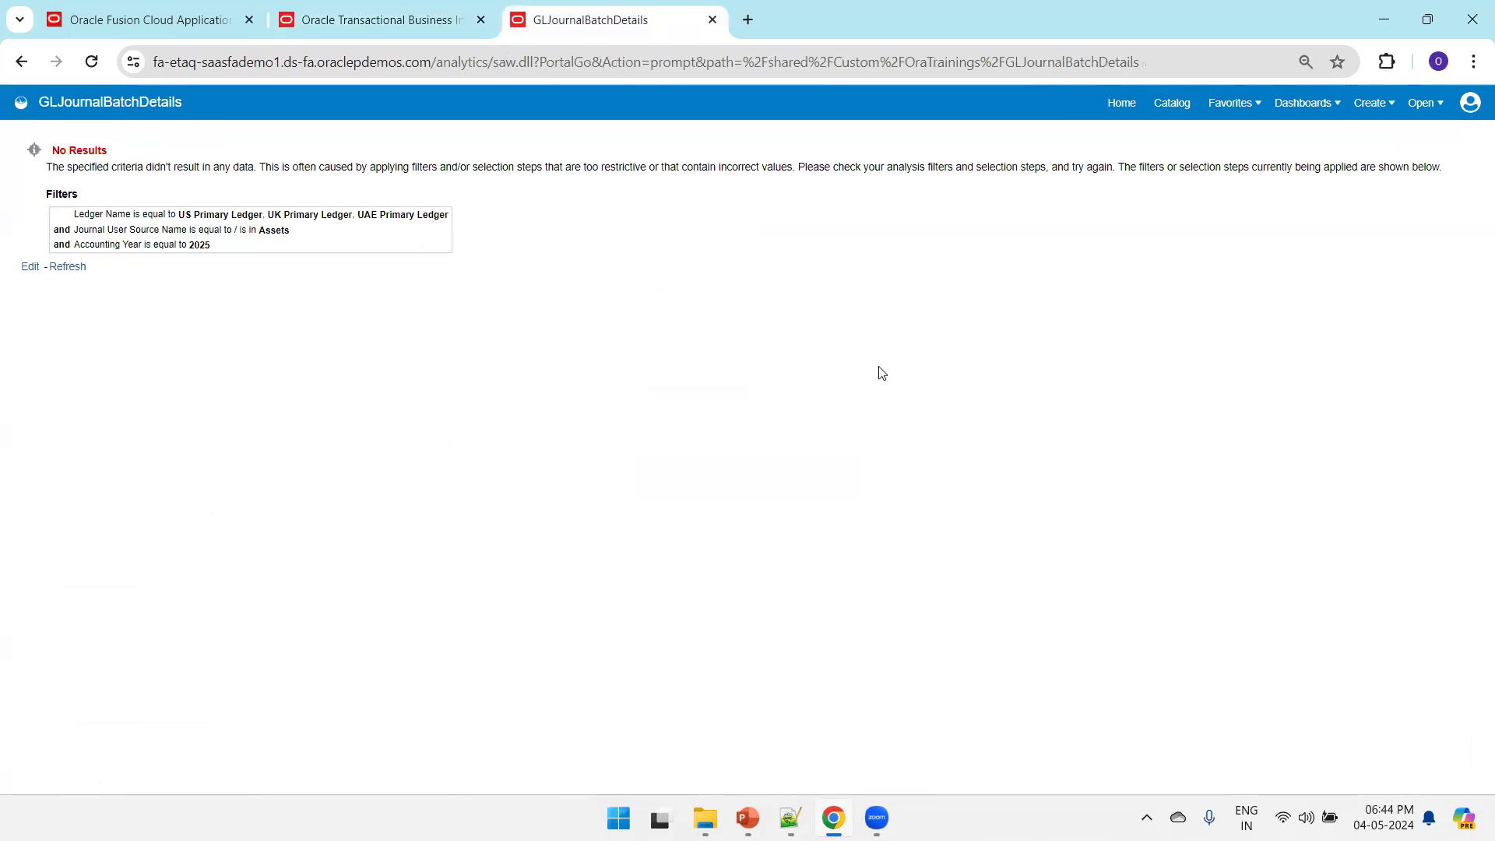
- Rerun the report for Accounting Year 2025 to show the Error Details message, then reopen Analysis Properties
{"action": "key", "text": "F5"}
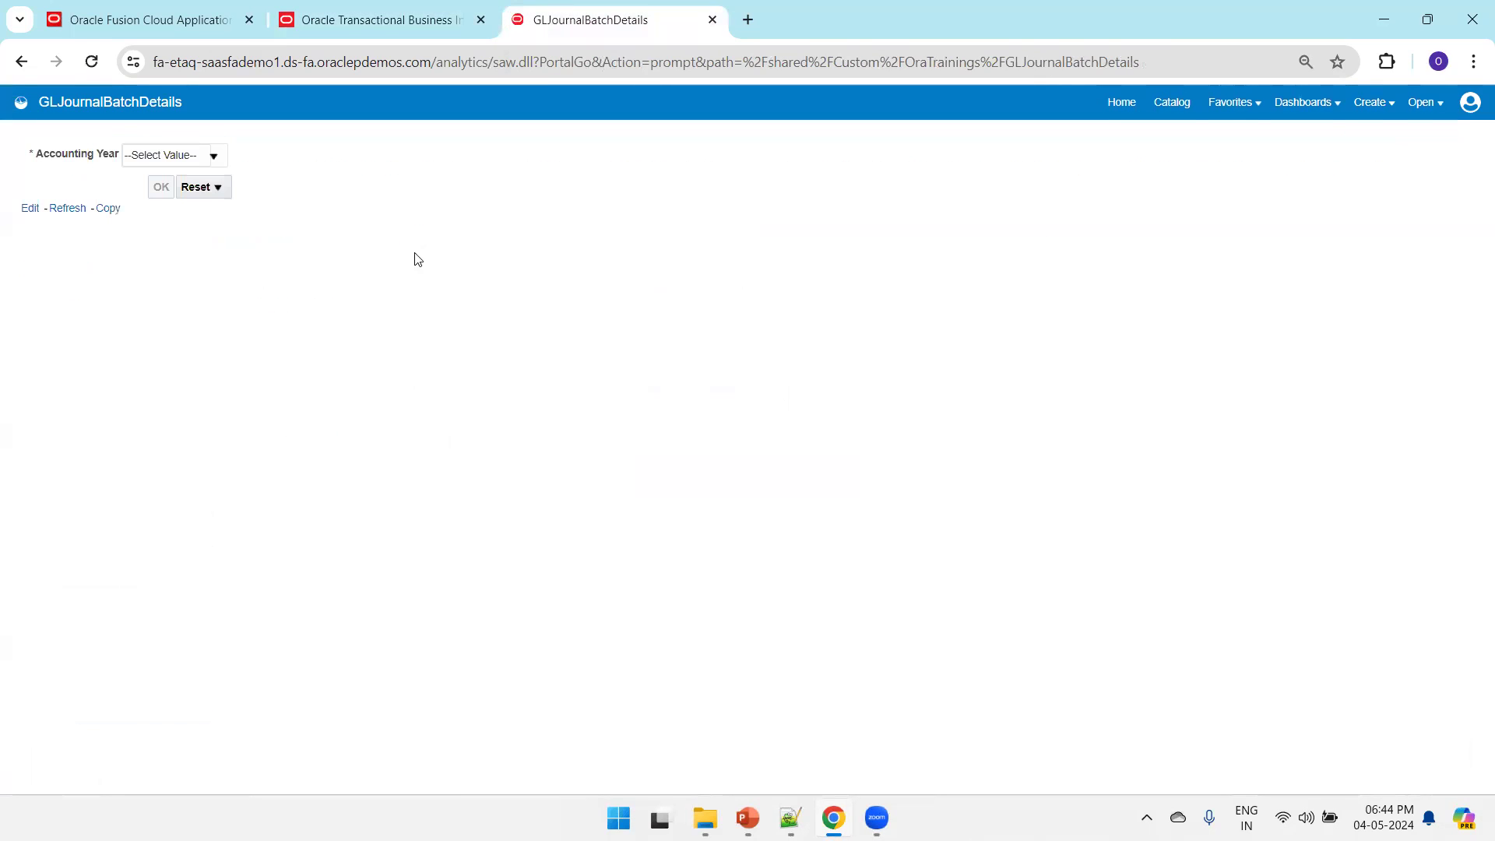
{"action": "left_click", "coordinate": [189, 156]}
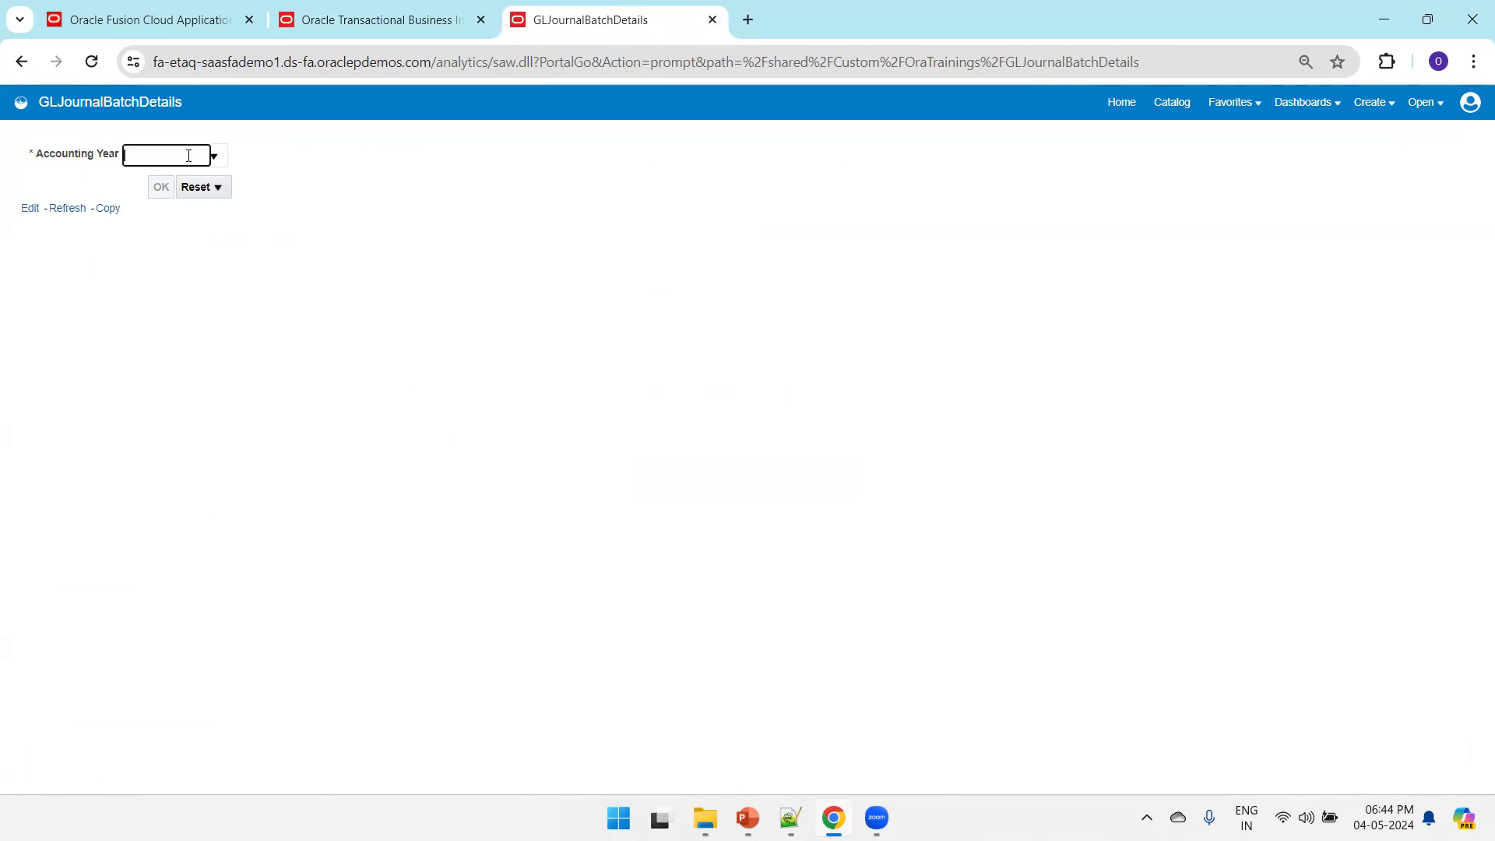
{"action": "type", "text": "2025"}
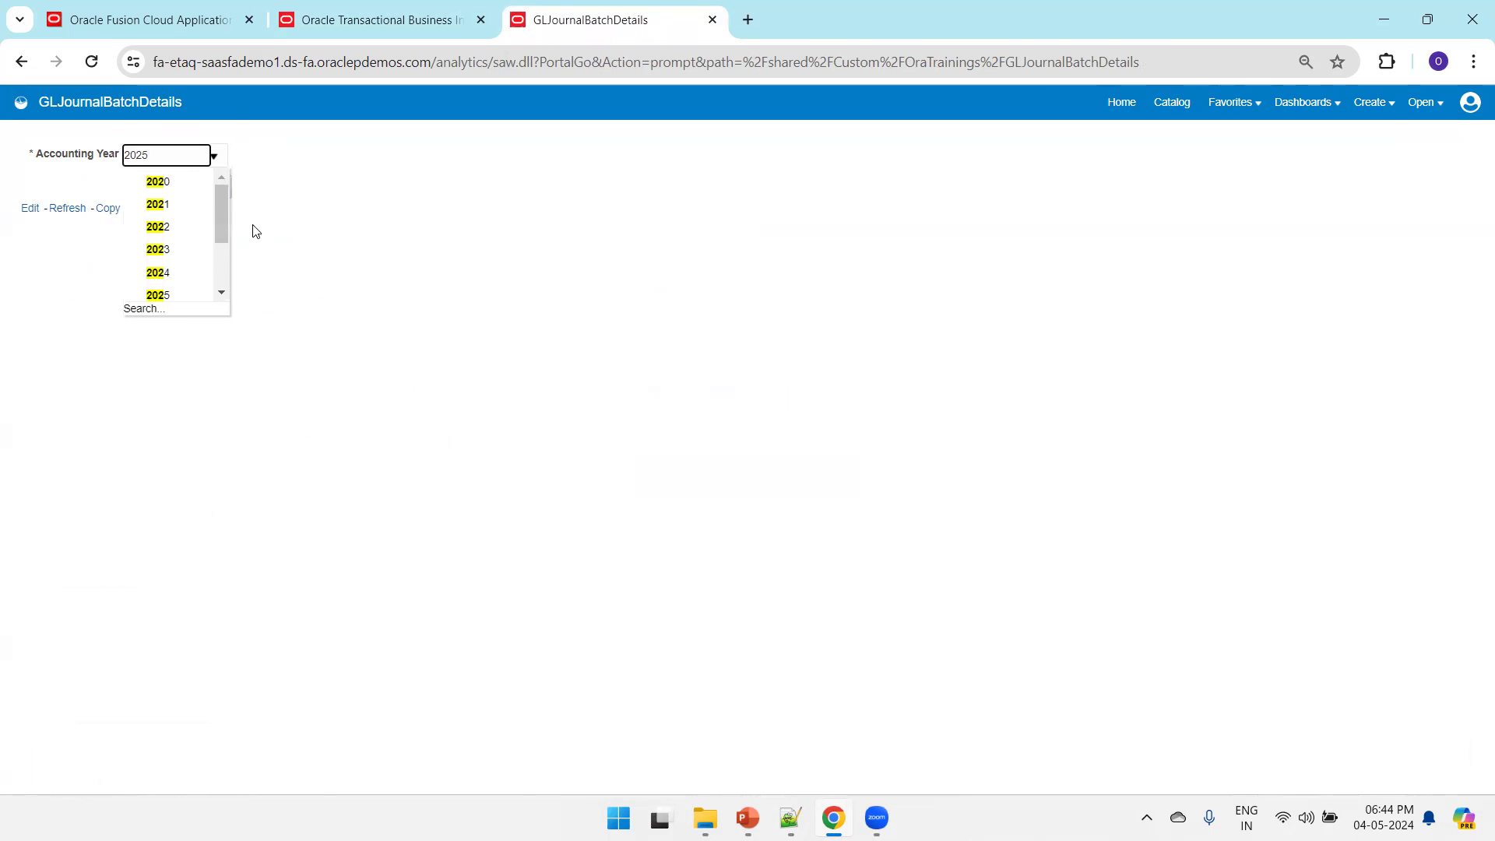
{"action": "left_click", "coordinate": [183, 295]}
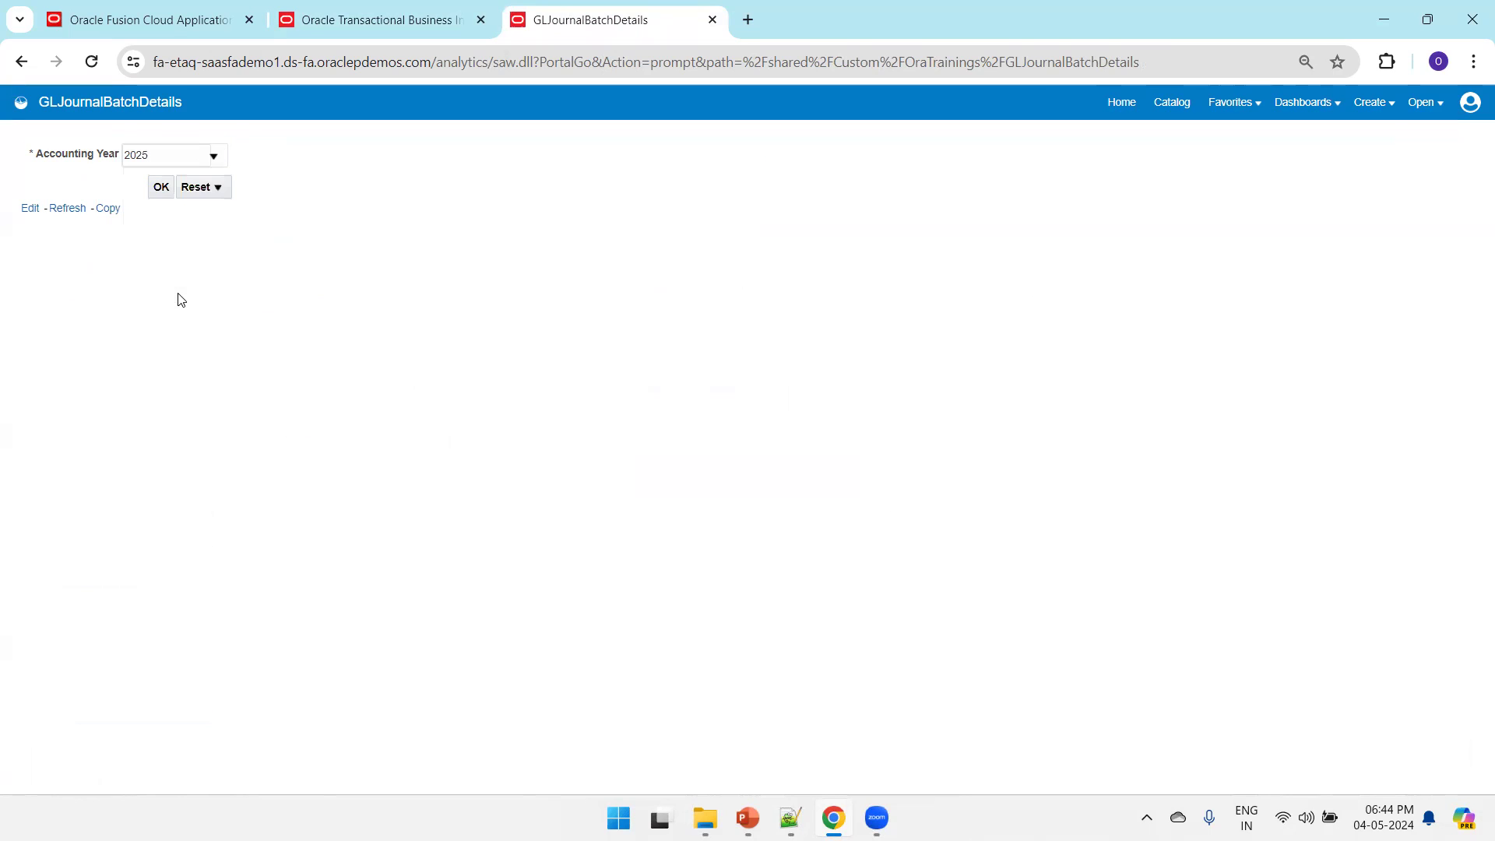
{"action": "left_click", "coordinate": [160, 190]}
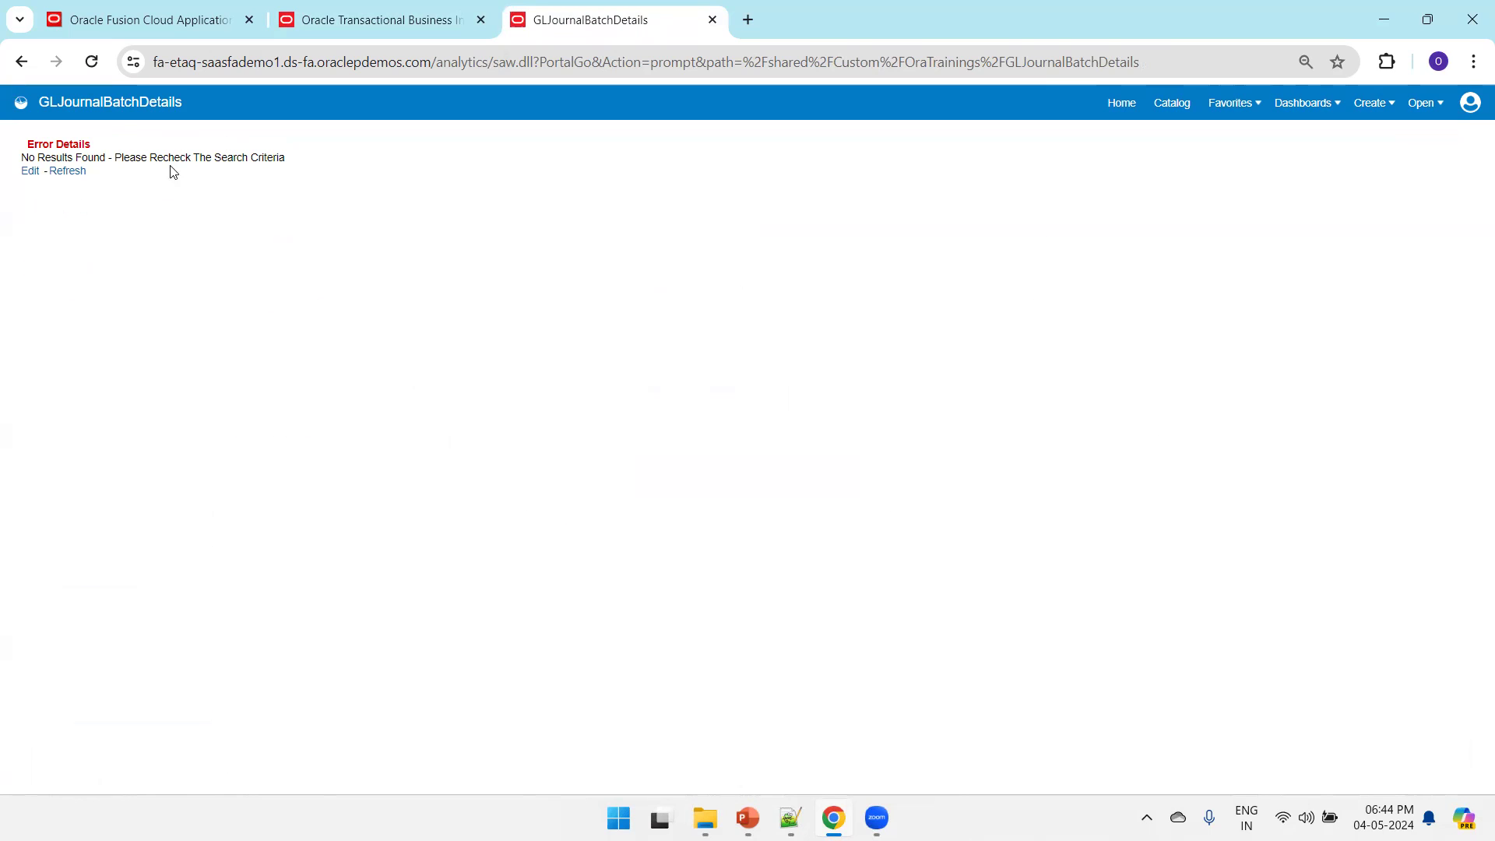
{"action": "left_click", "coordinate": [383, 32]}
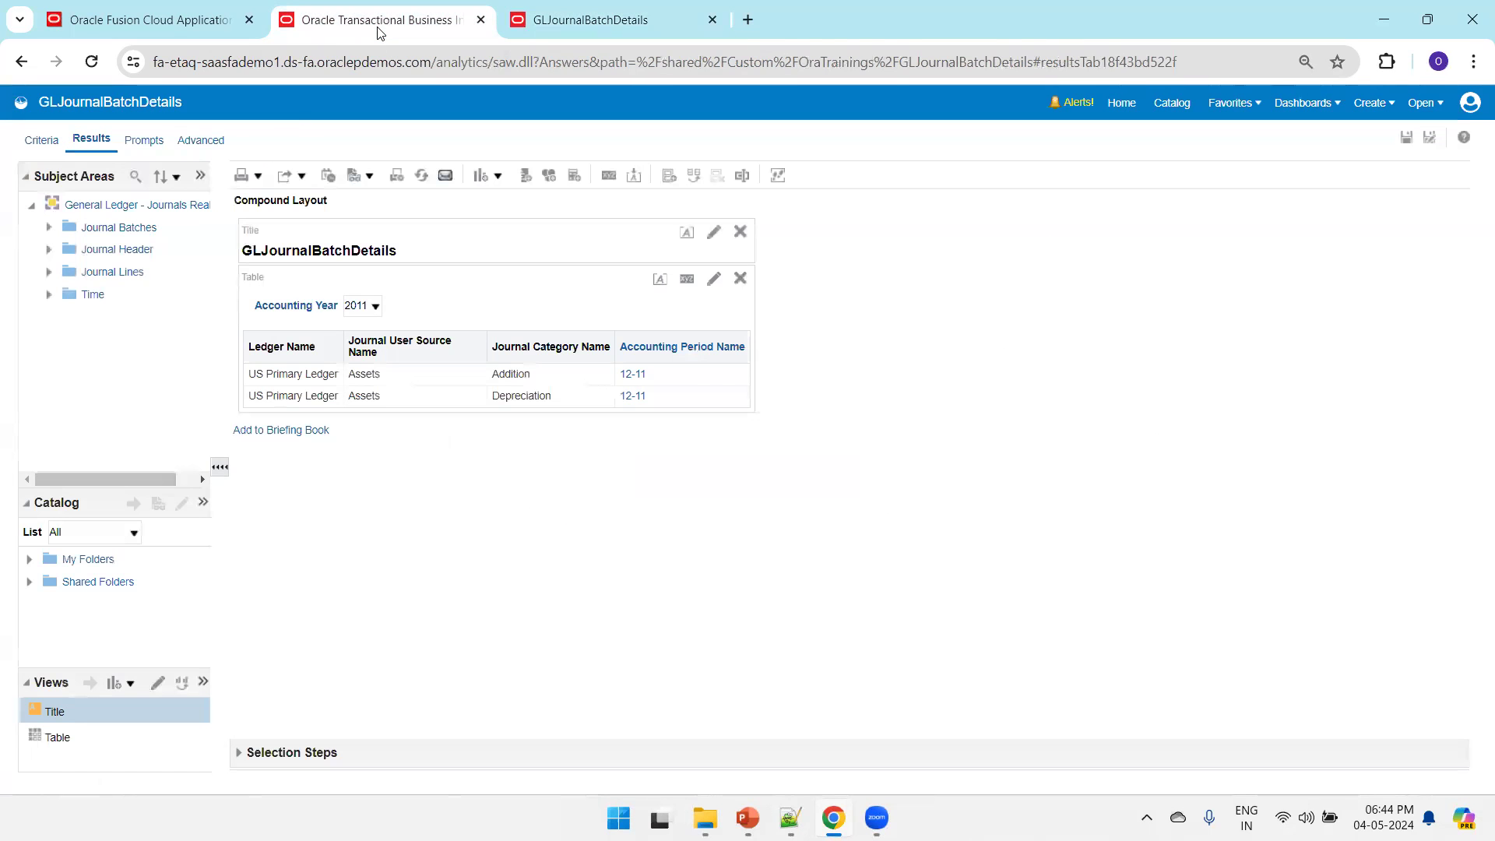
{"action": "left_click", "coordinate": [609, 177]}
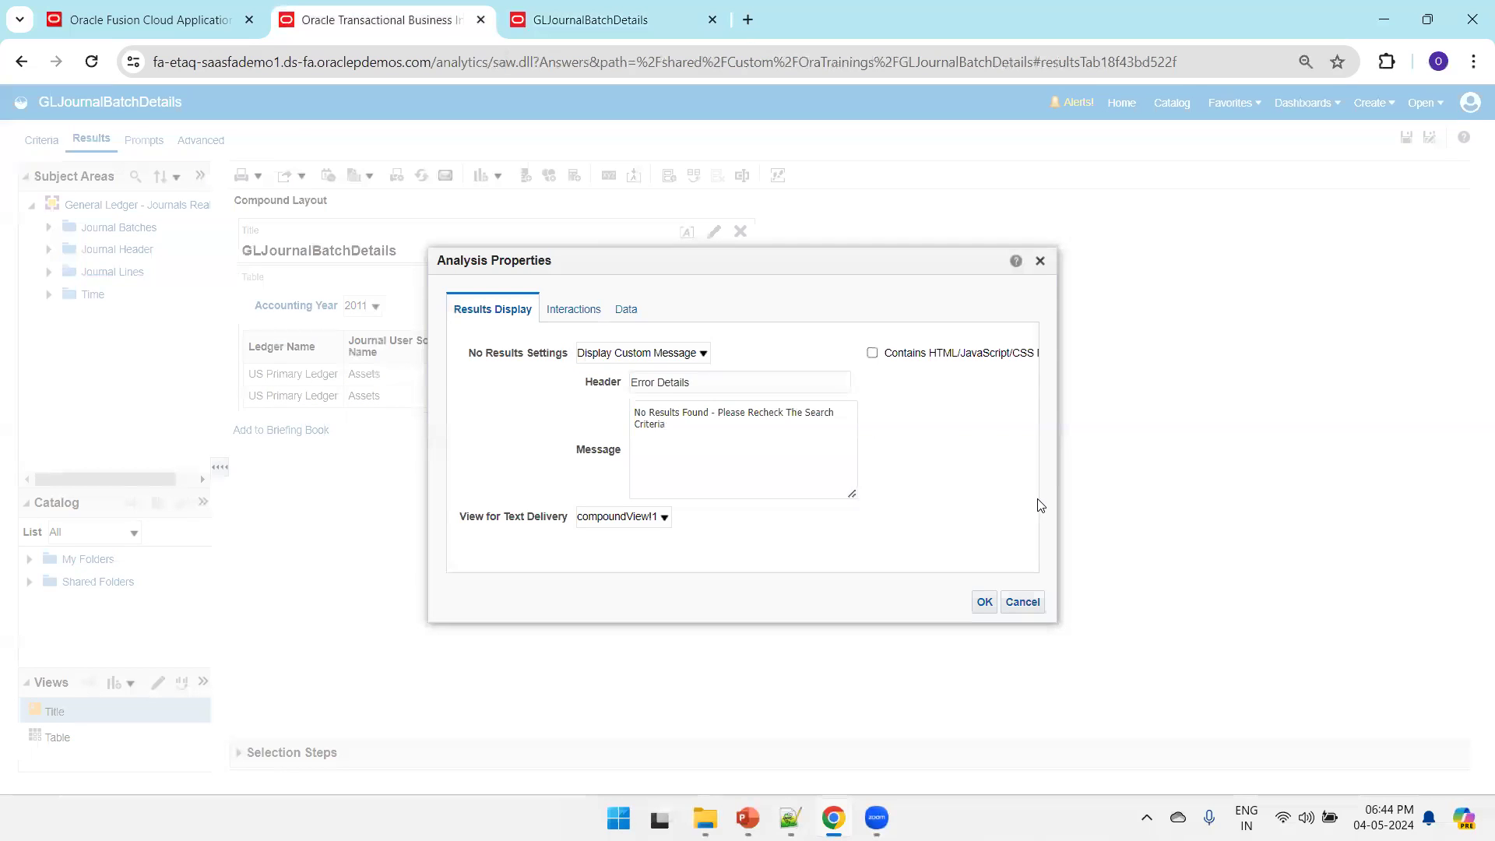